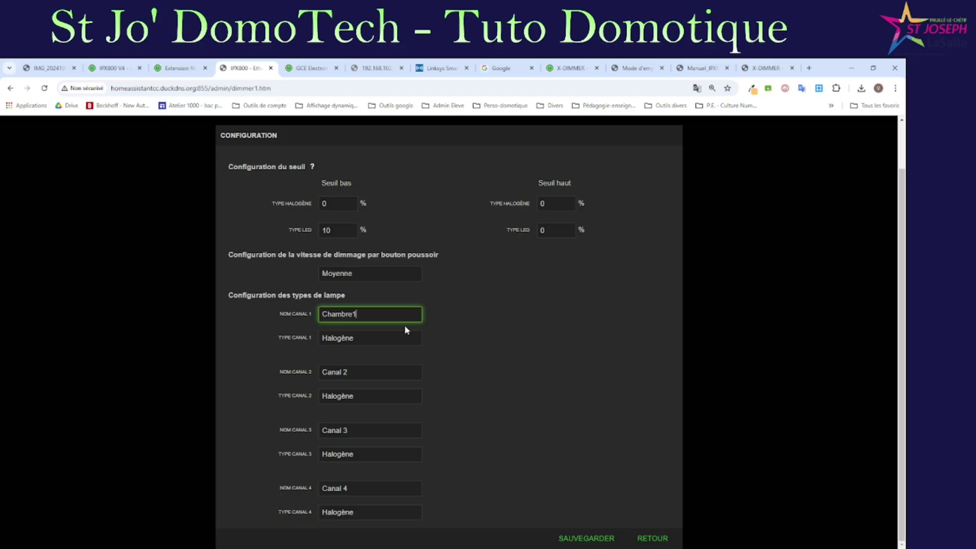
# Name channel 2 "Chambre2", set the lamp type of channels 1 and 2 to LED, and save the X-DIMMER configuration.
pyautogui.tripleClick(373, 374)
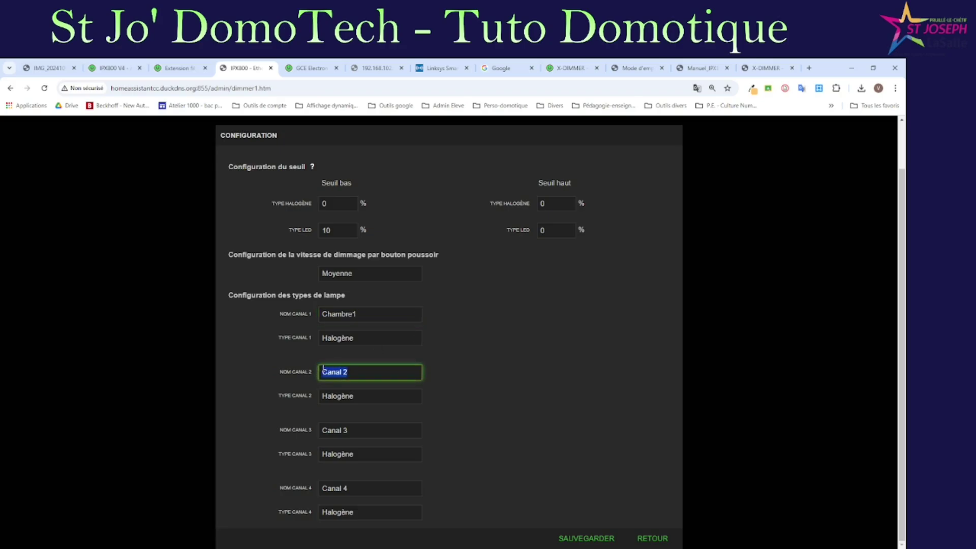
pyautogui.write('Chambre2')
pyautogui.click(359, 343)
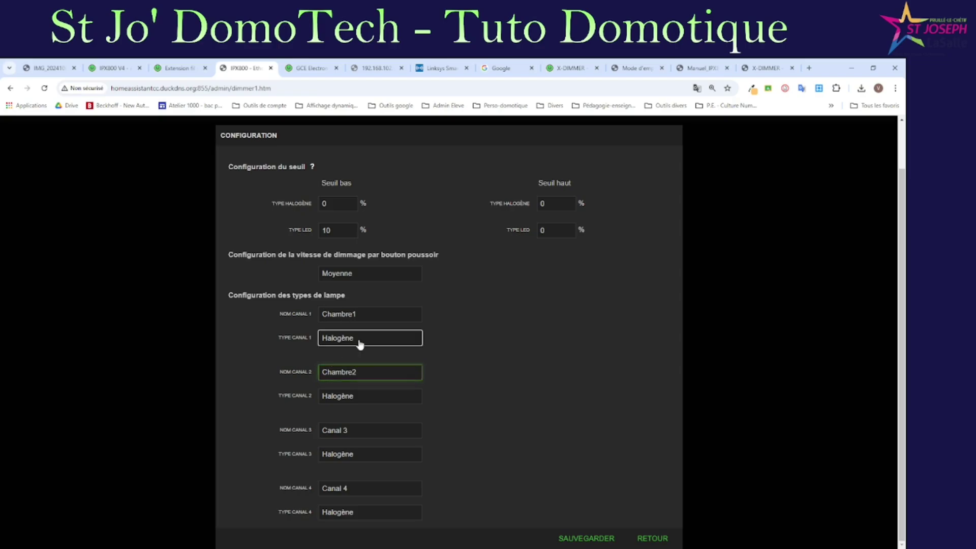
pyautogui.click(341, 365)
pyautogui.click(345, 399)
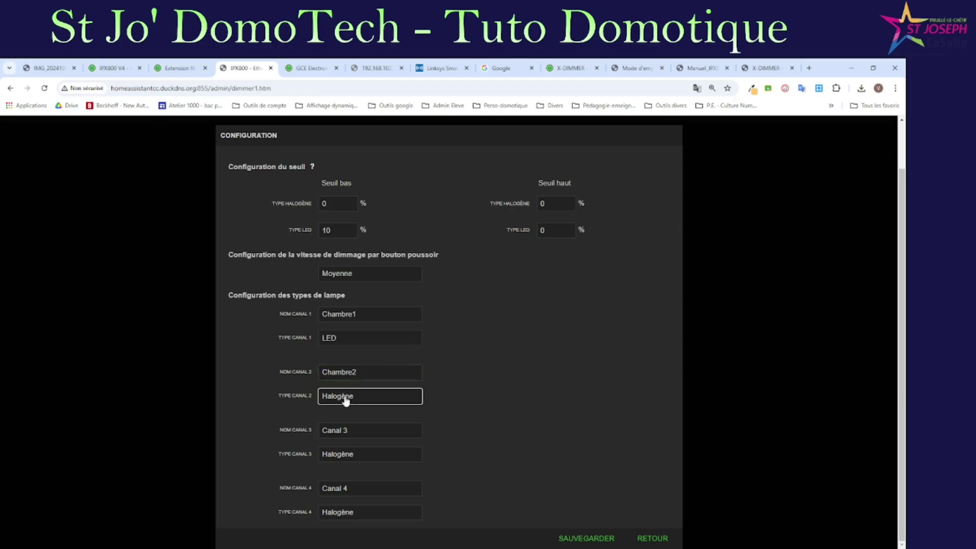
pyautogui.click(334, 424)
pyautogui.click(592, 539)
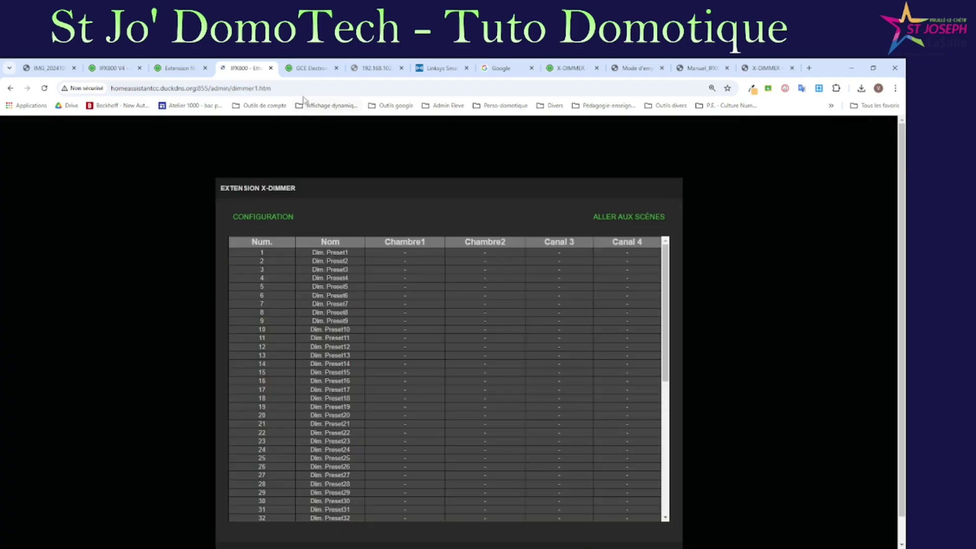
# Find the X-DIMMER wiki's additional settings and examine how the Leading edge and Trailing edge modes differ and are selected.
pyautogui.click(312, 69)
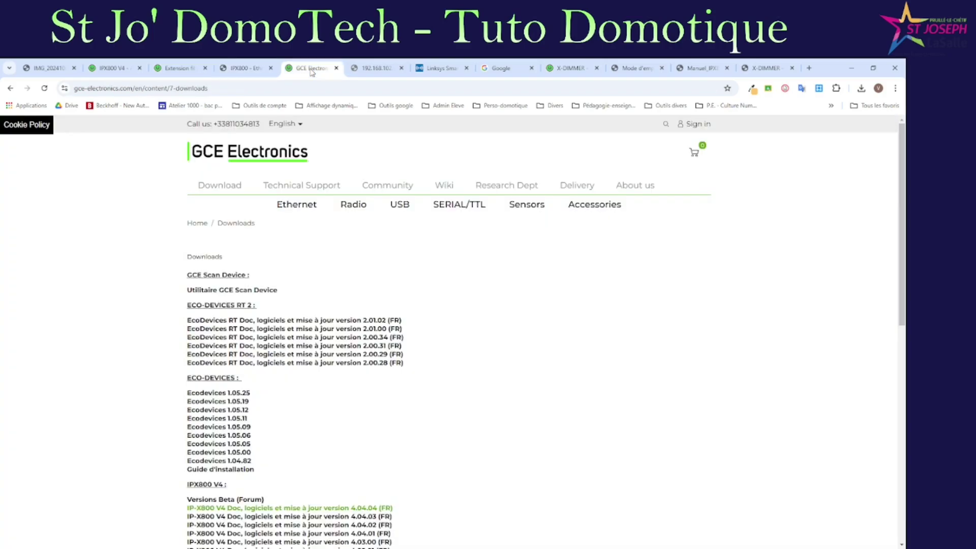
pyautogui.click(378, 69)
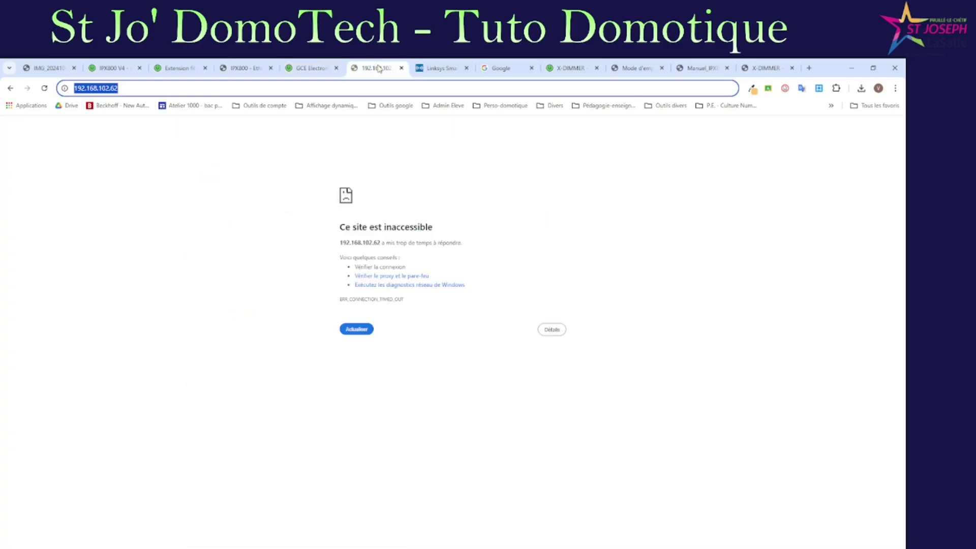
pyautogui.click(572, 70)
pyautogui.click(638, 70)
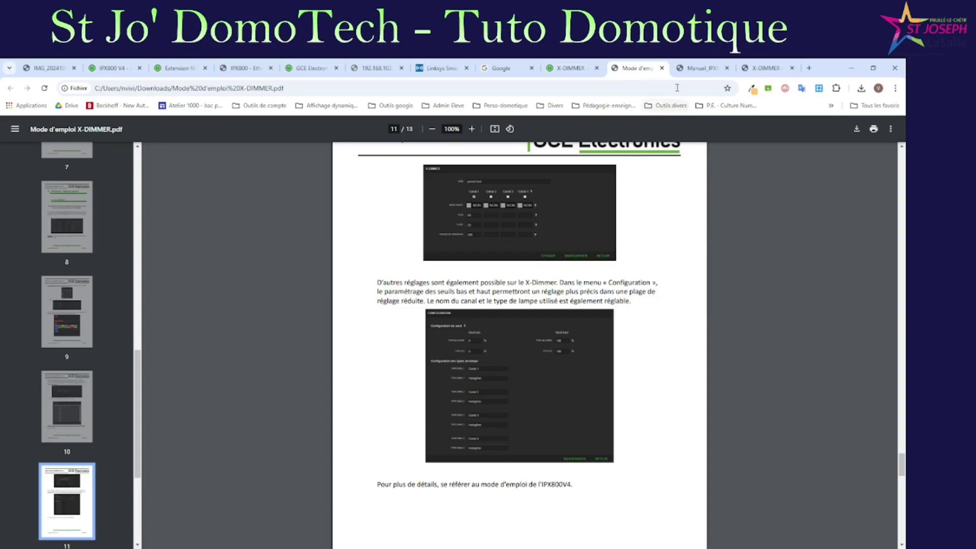
pyautogui.click(765, 68)
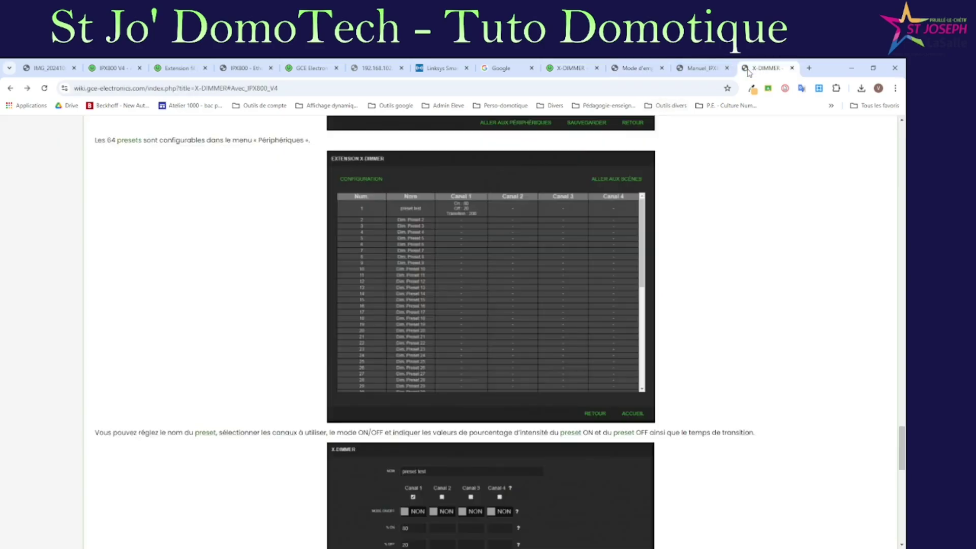
pyautogui.scroll(-5, 342, 412)
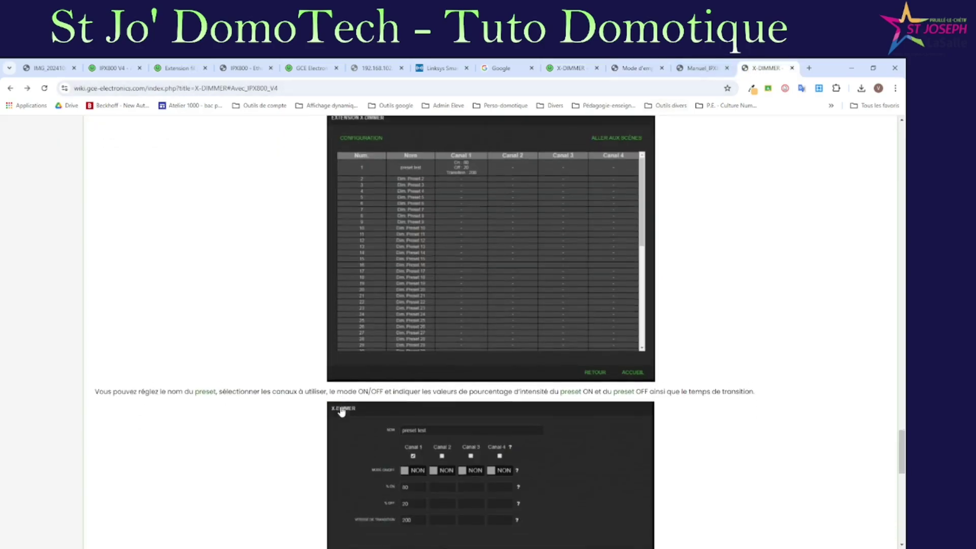
pyautogui.scroll(-6, 350, 416)
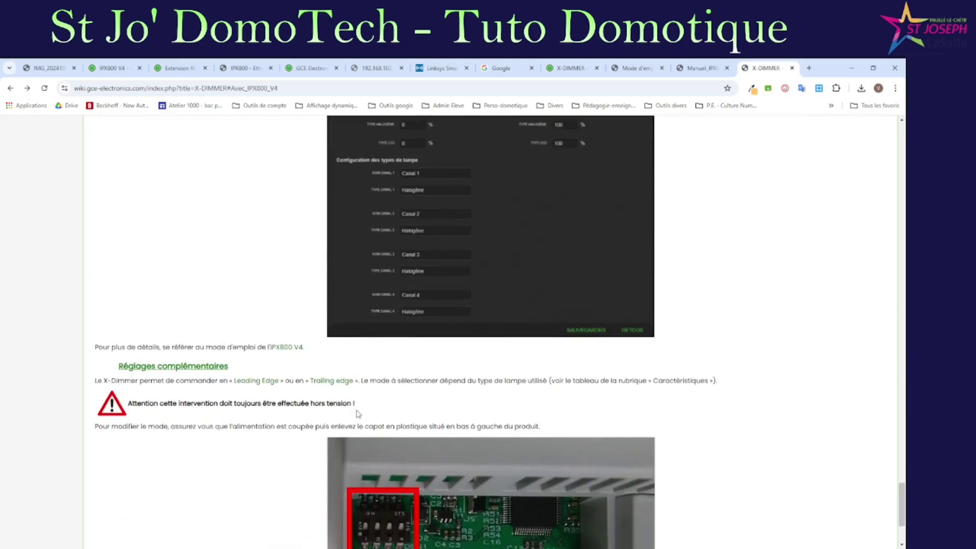
pyautogui.scroll(-2, 355, 399)
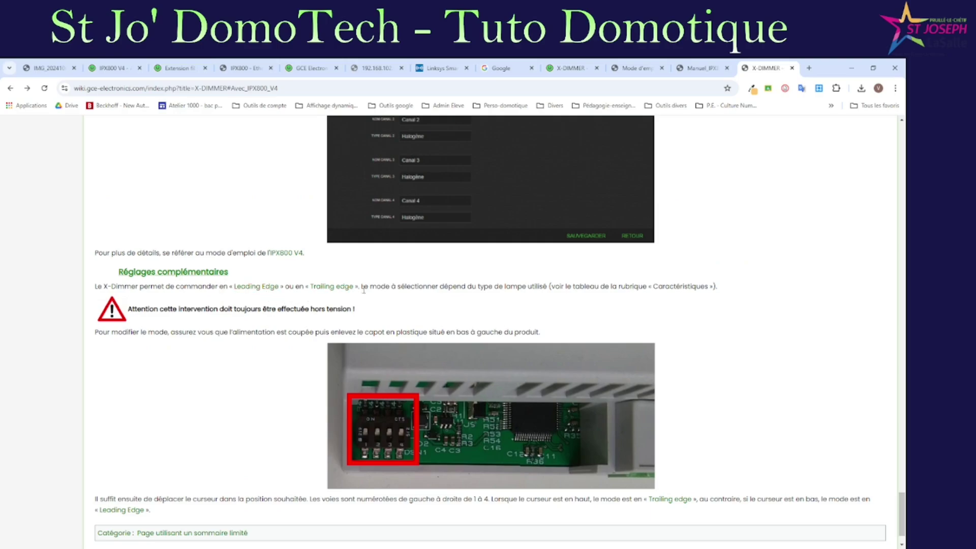
pyautogui.click(271, 287)
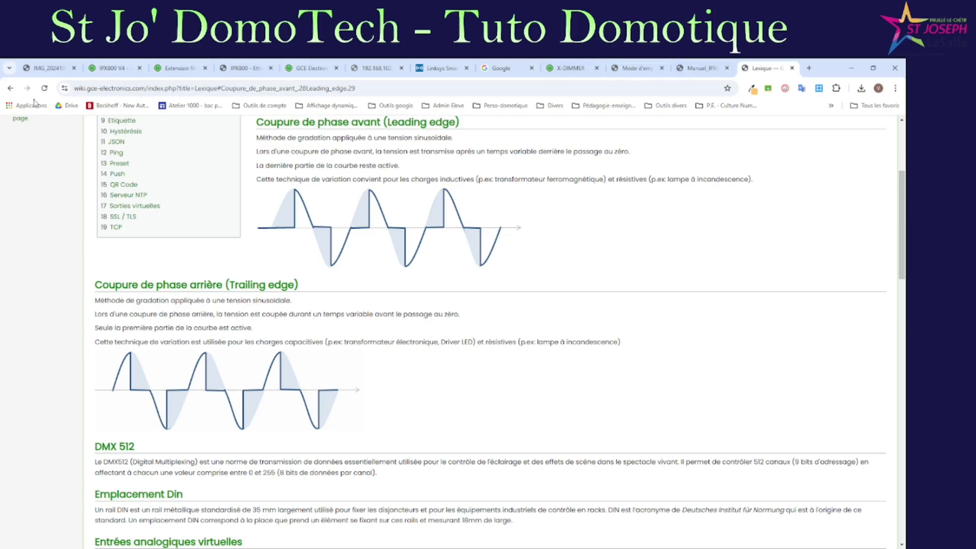
pyautogui.click(10, 88)
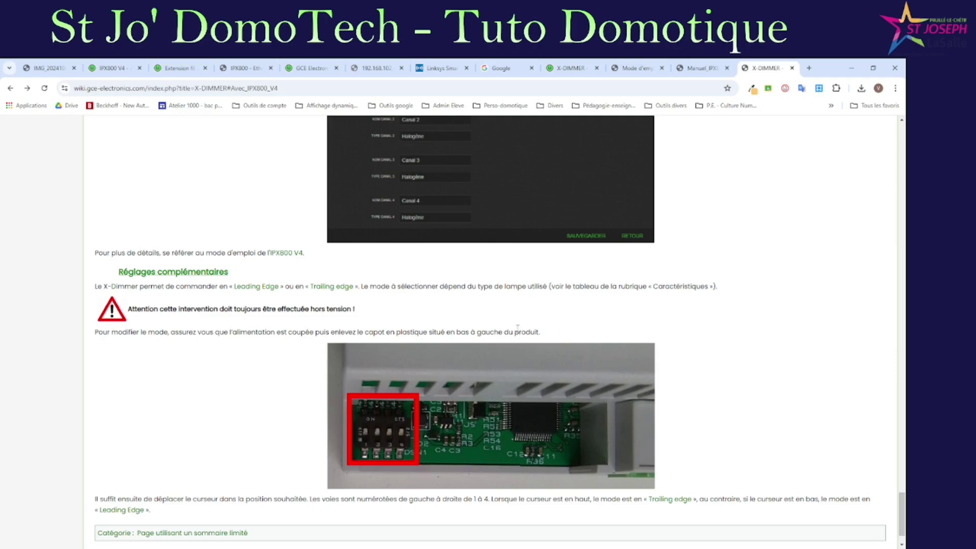
# Return to the IPX800 administration, open the scenario editor and name Scène 0 "Commande SdB".
pyautogui.click(244, 68)
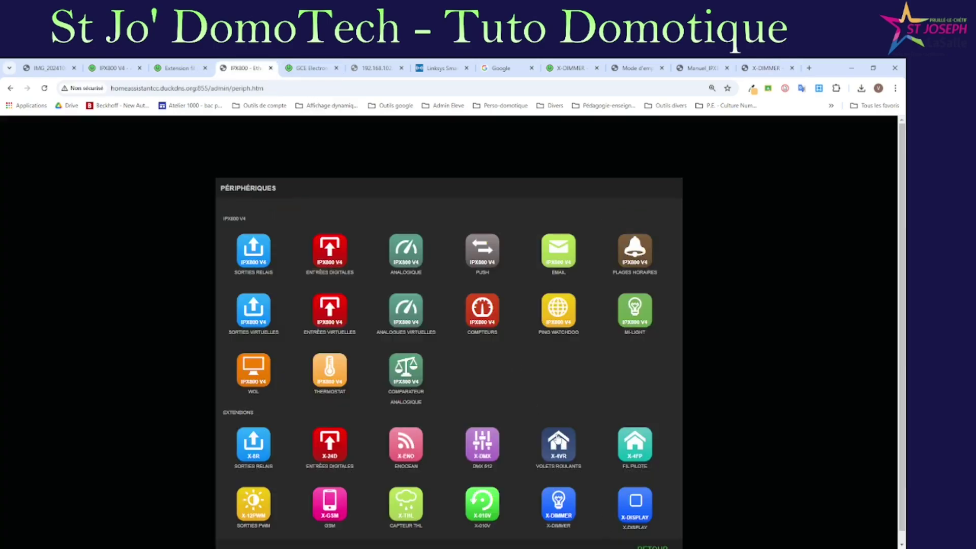
pyautogui.scroll(-1, 553, 387)
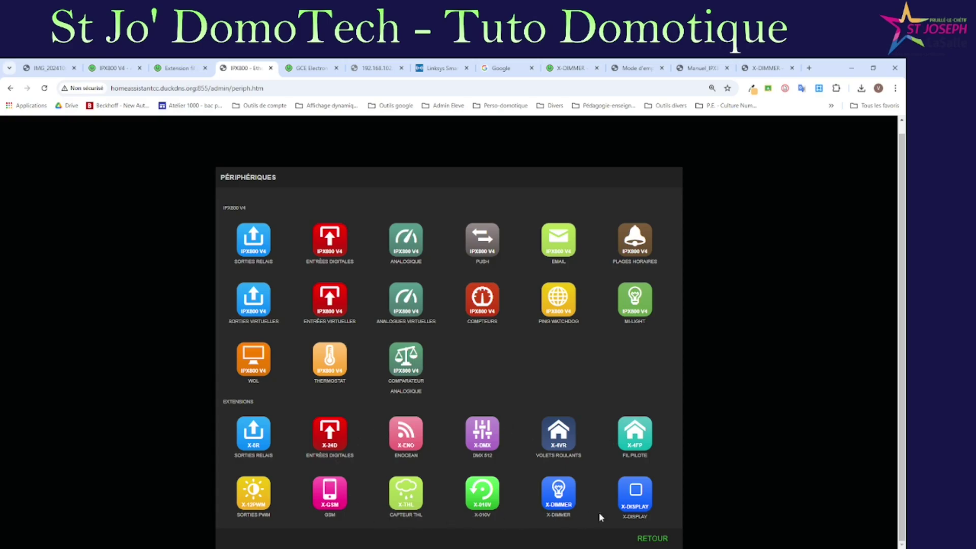
pyautogui.click(650, 539)
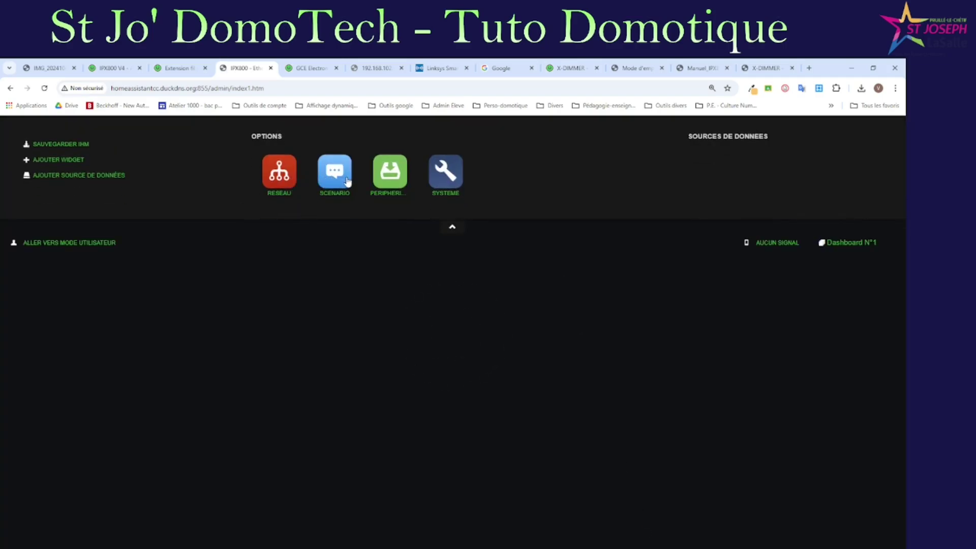
pyautogui.click(335, 182)
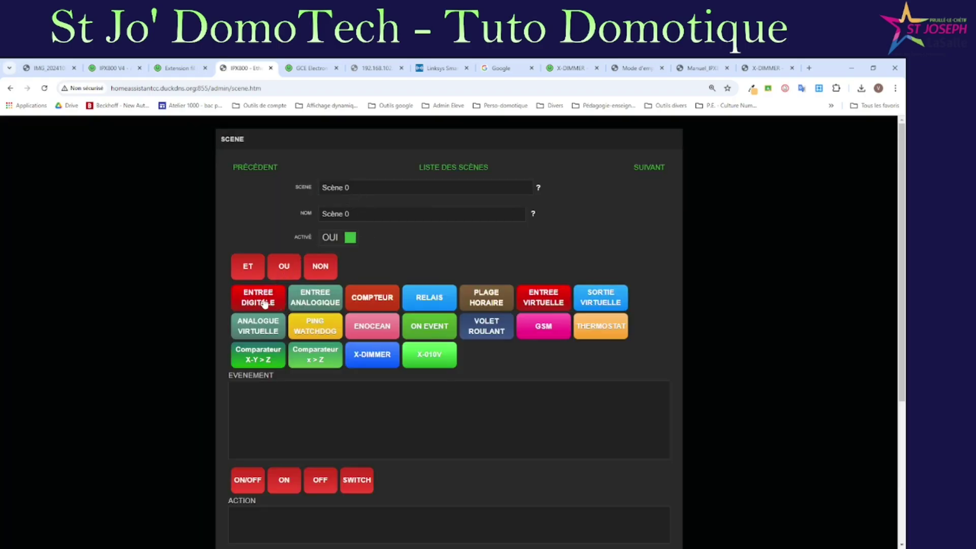
pyautogui.click(342, 190)
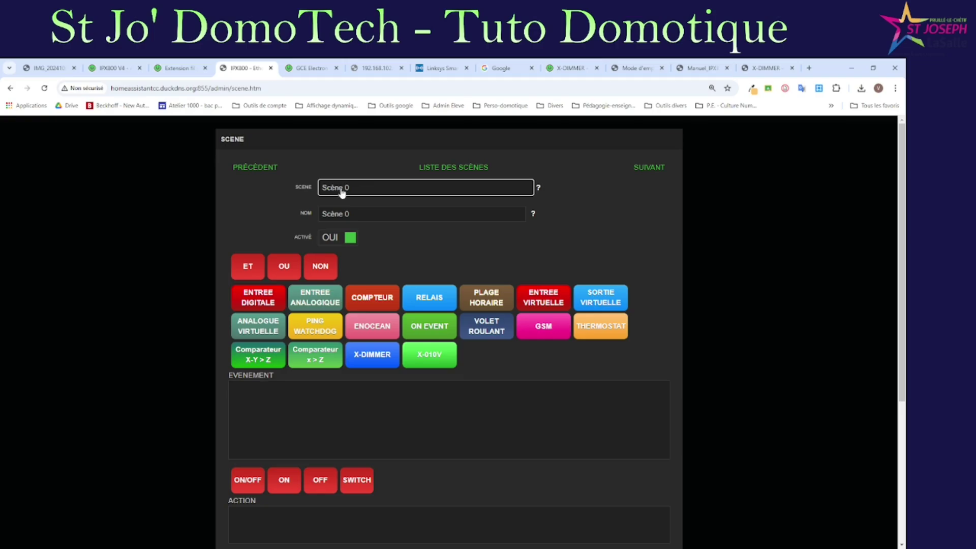
pyautogui.press('Tab')
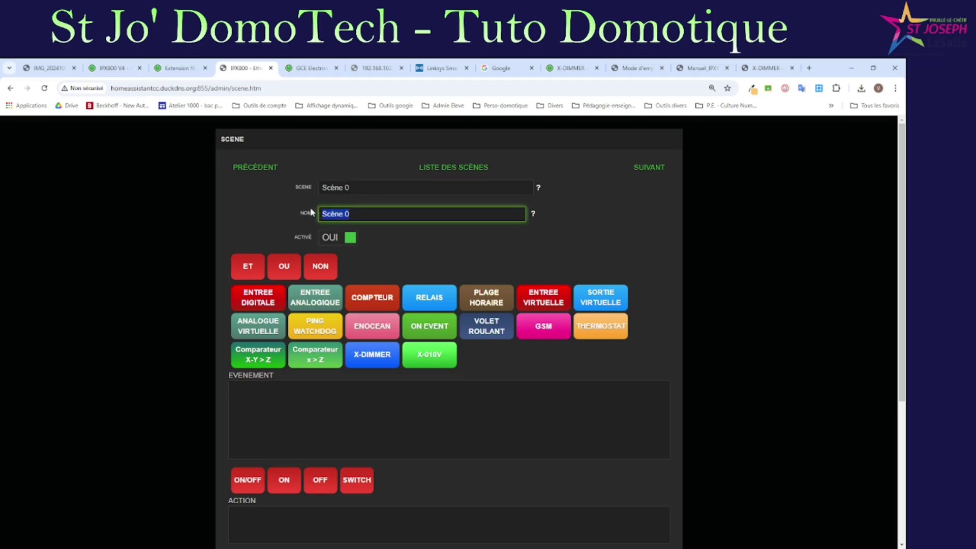
pyautogui.write('Commande SdB')
# Add a digital input event to the scene using the IPX800_V4 input BP2.1 SdB.
pyautogui.moveTo(268, 303); pyautogui.dragTo(268, 405)
pyautogui.click(266, 405)
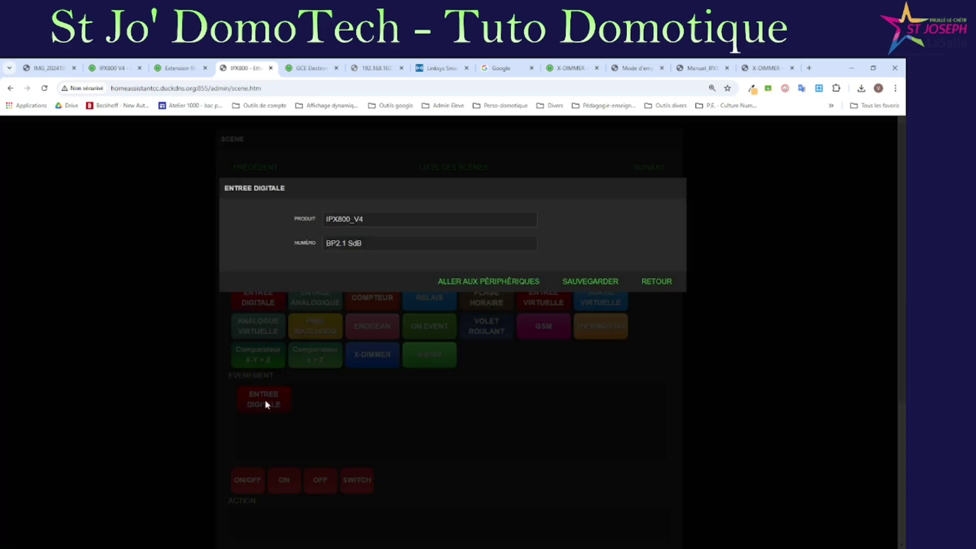
pyautogui.click(356, 247)
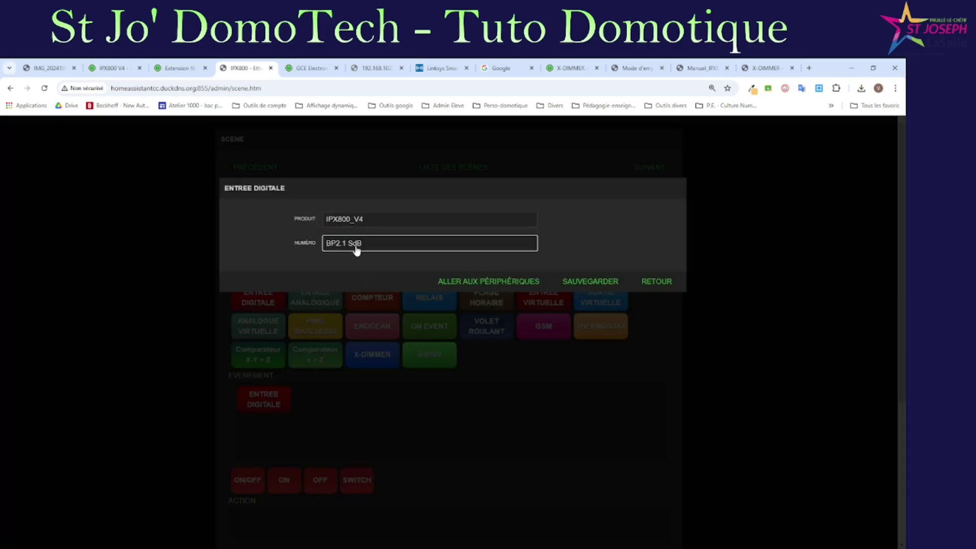
pyautogui.click(580, 282)
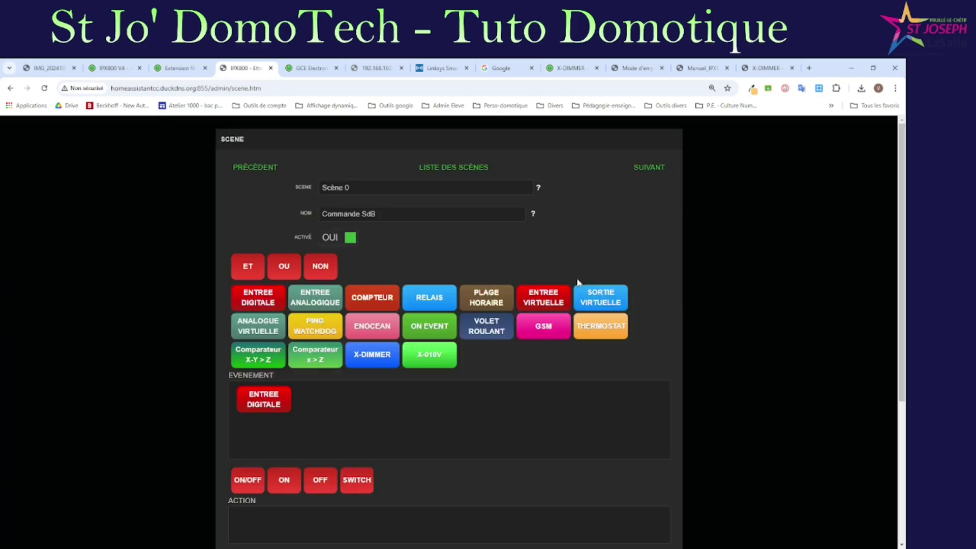
# Set the scene's action to SWITCH and add a relay result with the IPX800_V4 relay SdB L2.5 activated.
pyautogui.scroll(-3, 299, 344)
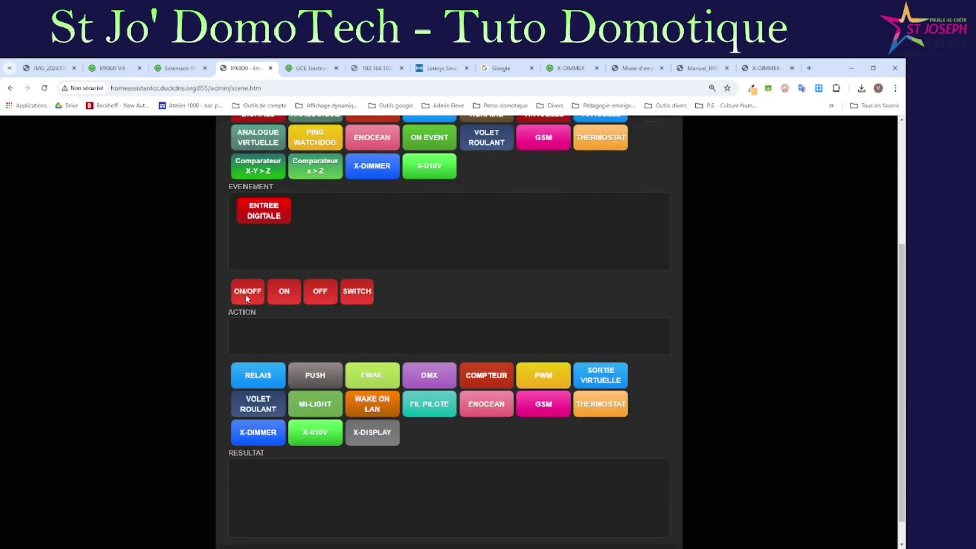
pyautogui.moveTo(246, 300)
pyautogui.mouseDown()
pyautogui.moveTo(249, 355)
pyautogui.moveTo(254, 309)
pyautogui.mouseUp()
pyautogui.moveTo(358, 297); pyautogui.dragTo(263, 447)
pyautogui.scroll(-1, 284, 346)
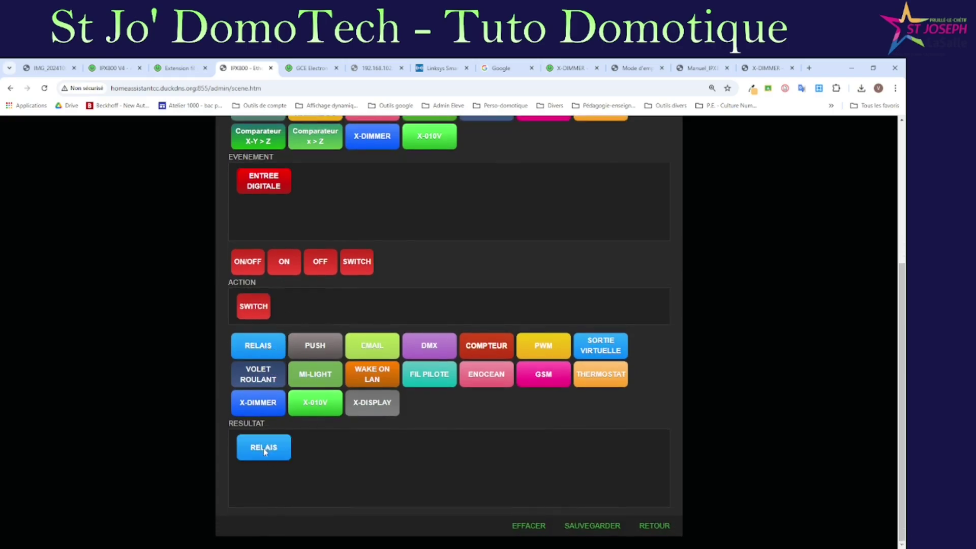
pyautogui.click(328, 268)
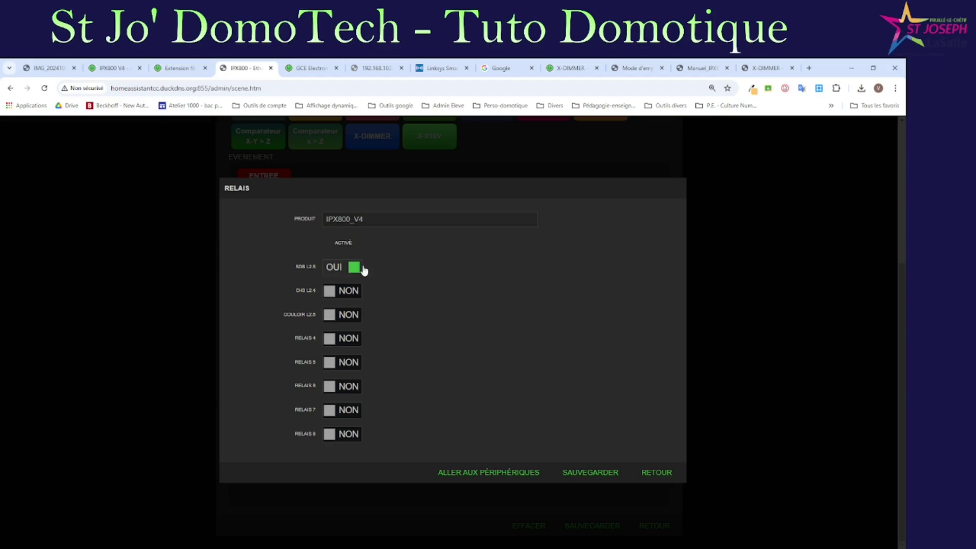
pyautogui.click(591, 473)
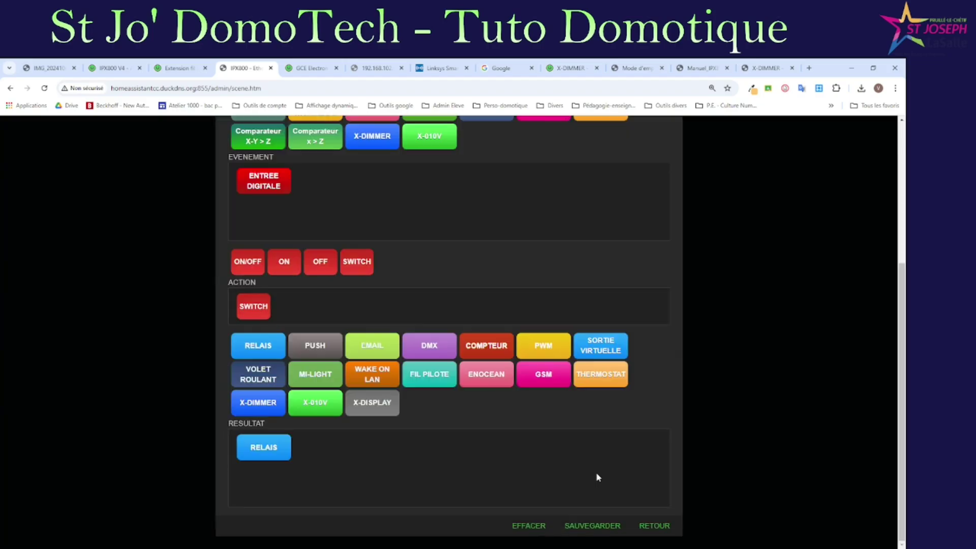
# Save the "Commande SdB" scene and return to the dashboard.
pyautogui.click(605, 527)
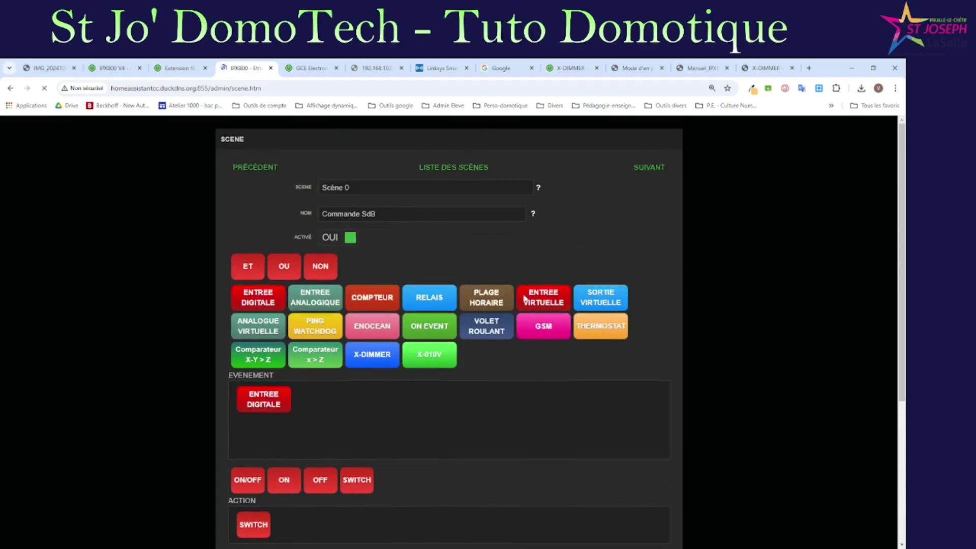
pyautogui.scroll(-4, 673, 341)
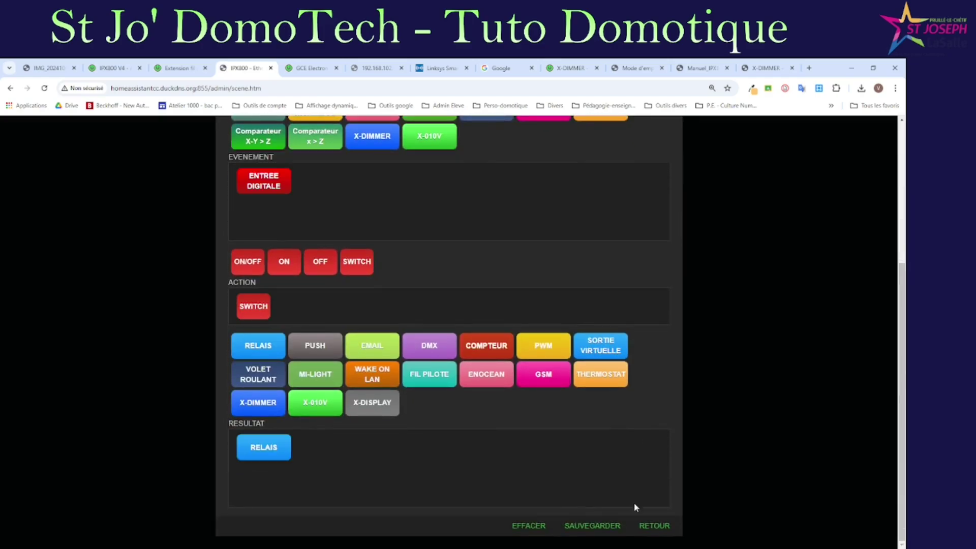
pyautogui.click(648, 526)
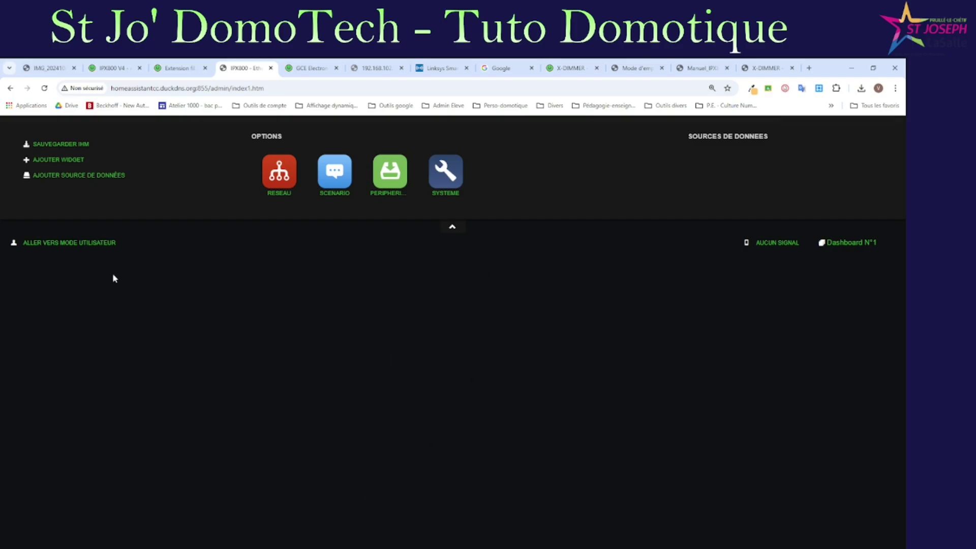
# Add a widget to Dashboard N°1 and give it content of type Bouton ON/OFF.
pyautogui.click(61, 159)
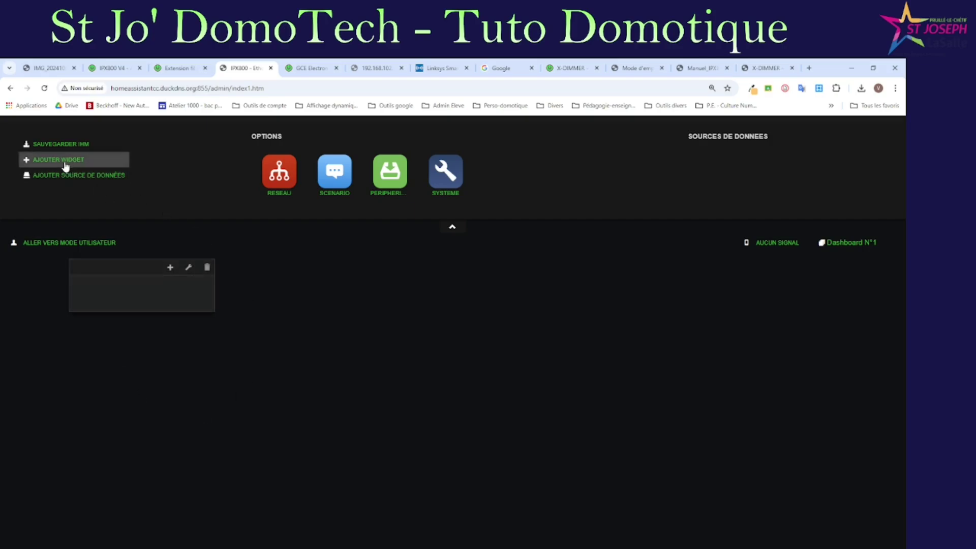
pyautogui.click(172, 268)
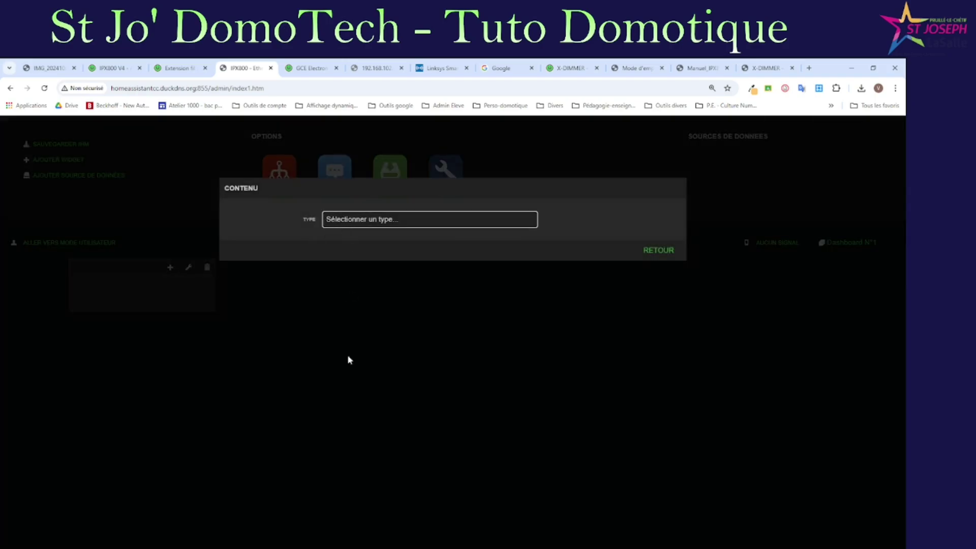
pyautogui.click(372, 387)
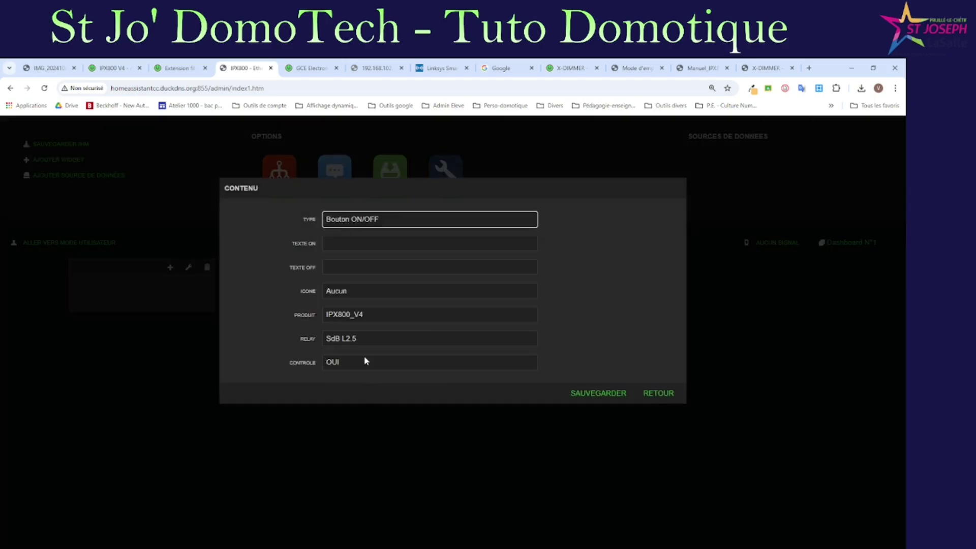
# Set the button's ON text to SdB ON, OFF text to SdB OFF and icon to ON/OFF, and save the content.
pyautogui.click(343, 246)
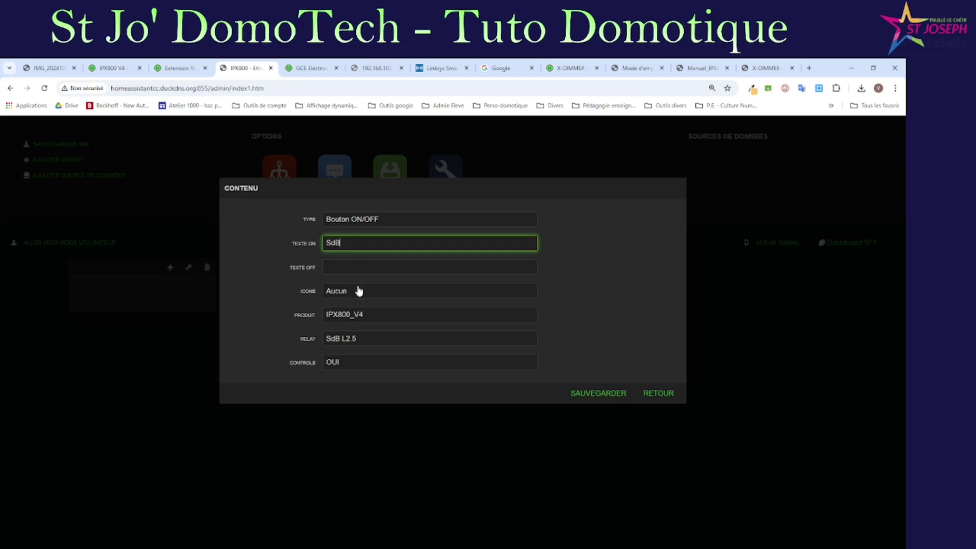
pyautogui.write('SdB ON')
pyautogui.click(344, 263)
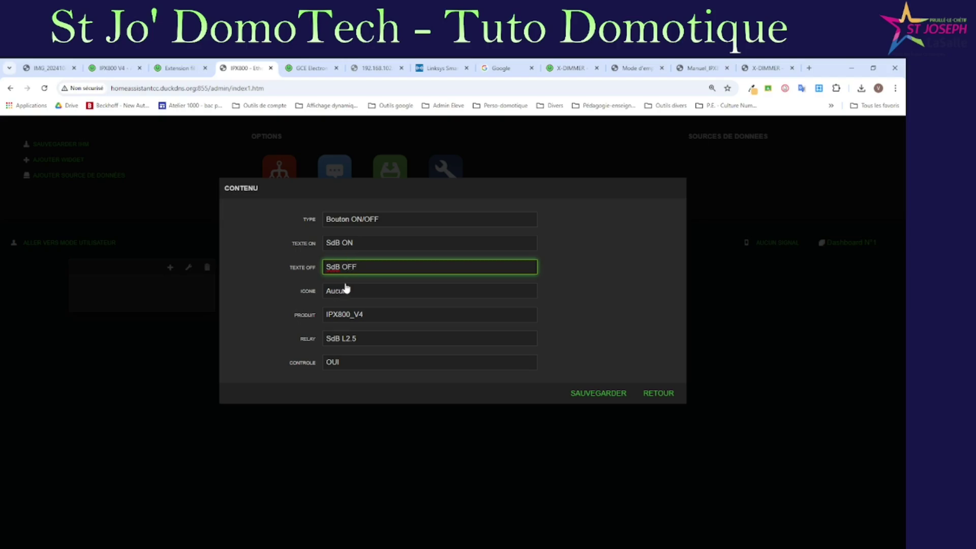
pyautogui.press('Tab')
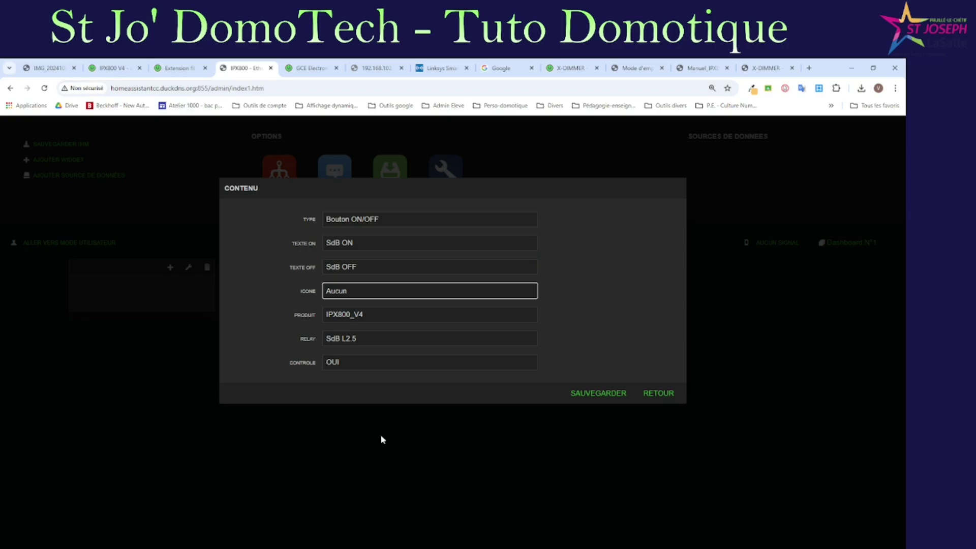
pyautogui.press('Down')
pyautogui.press('Tab')
pyautogui.press('Tab')
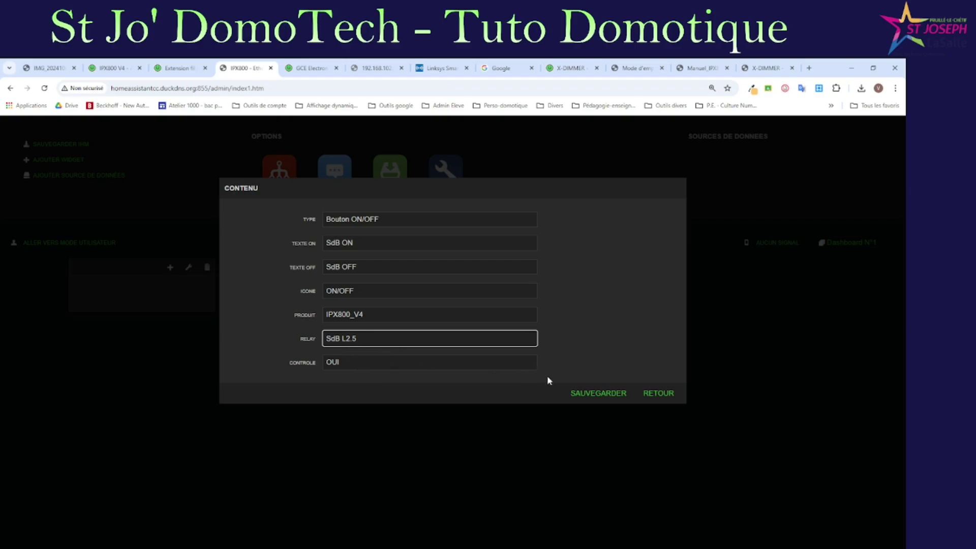
pyautogui.click(598, 401)
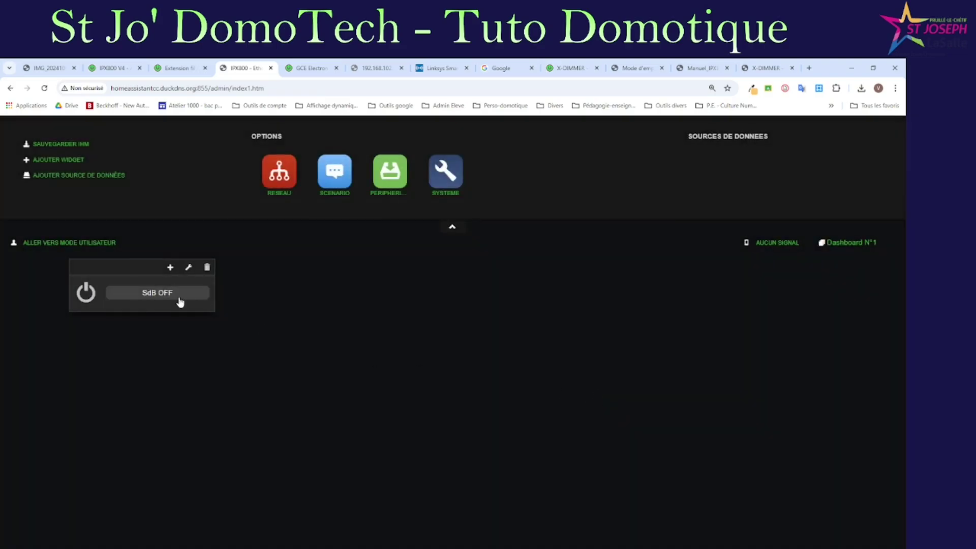
# Title the widget containing the SdB button Eclairage and save it.
pyautogui.click(170, 269)
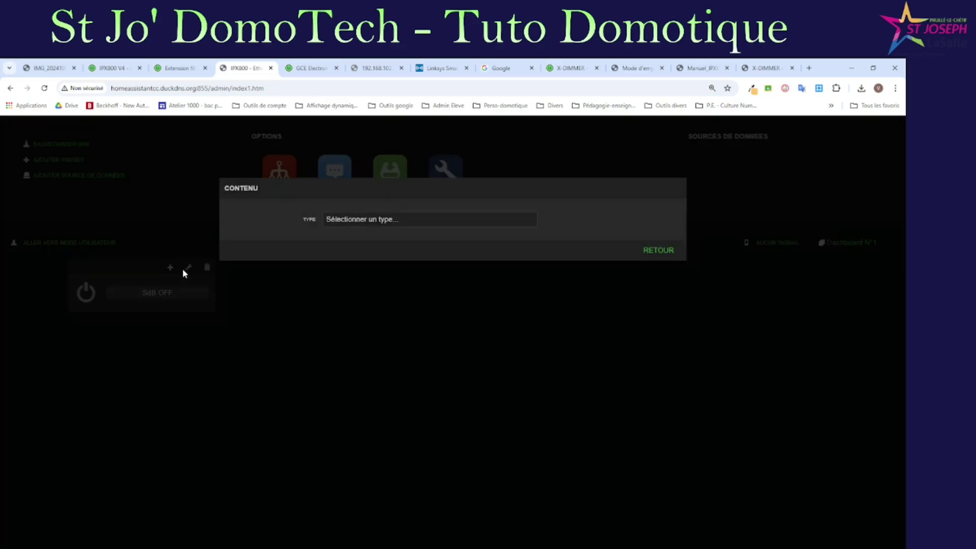
pyautogui.click(642, 251)
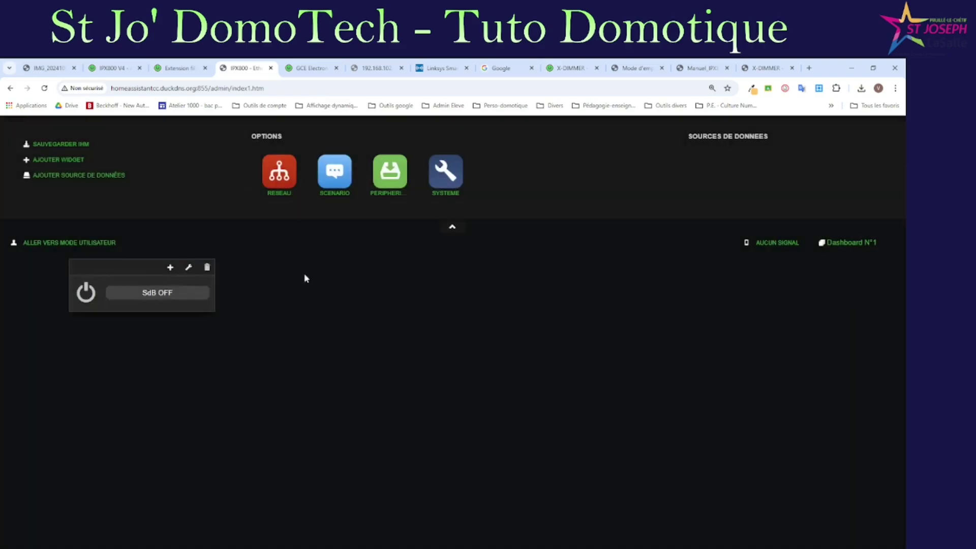
pyautogui.click(187, 270)
pyautogui.click(388, 225)
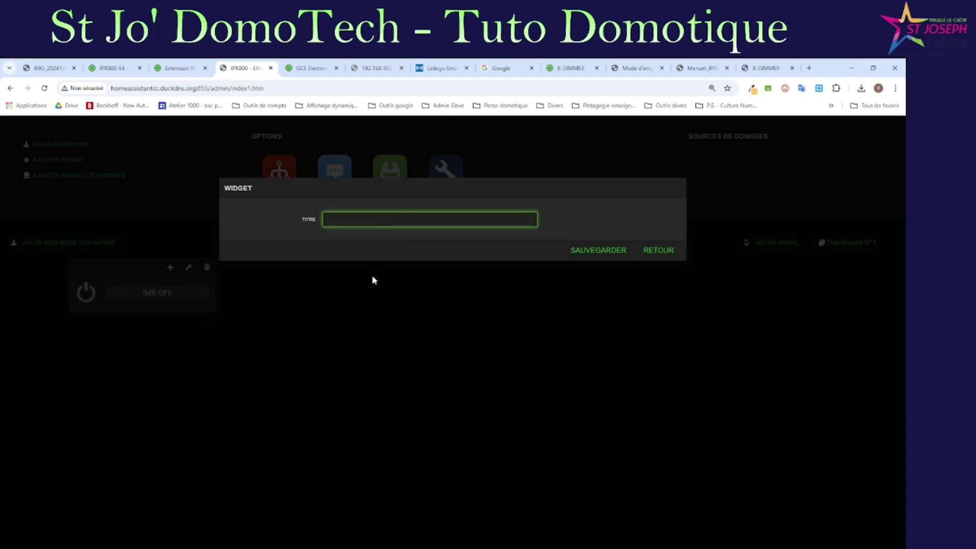
pyautogui.write('Eclairage')
pyautogui.click(578, 252)
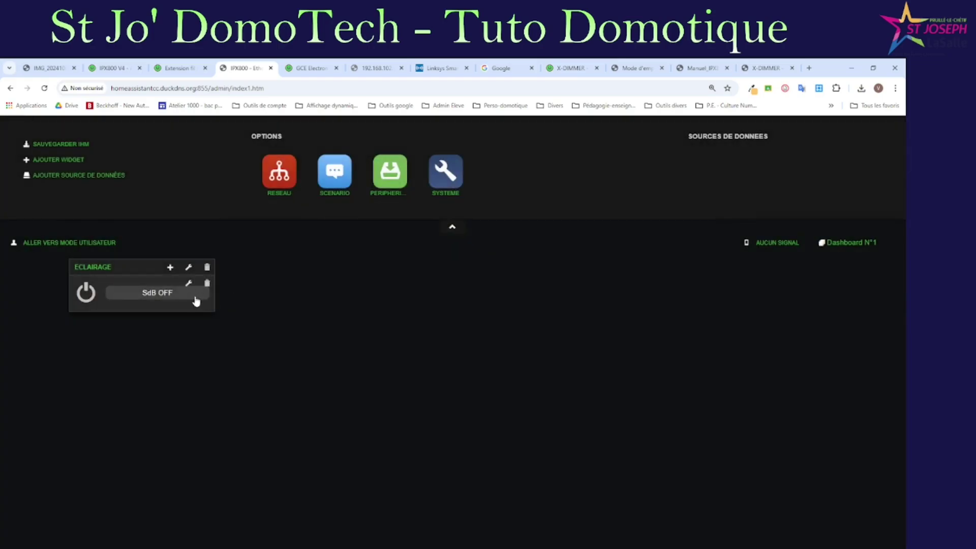
# Add a Slider - X-DIMMER content titled Chambre1 to the Eclairage widget, using channel Chambre1 of X-Dimmer N°1, and save it.
pyautogui.click(170, 267)
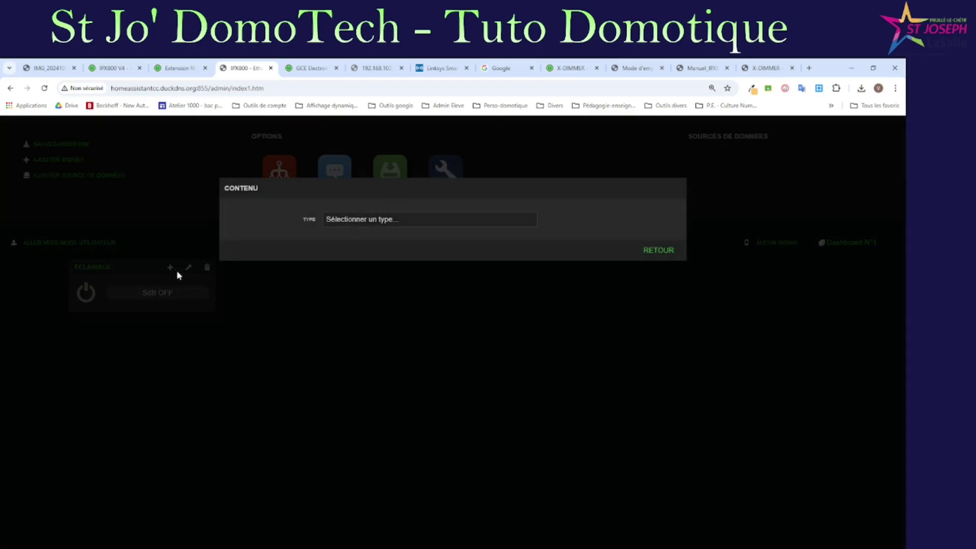
pyautogui.click(370, 219)
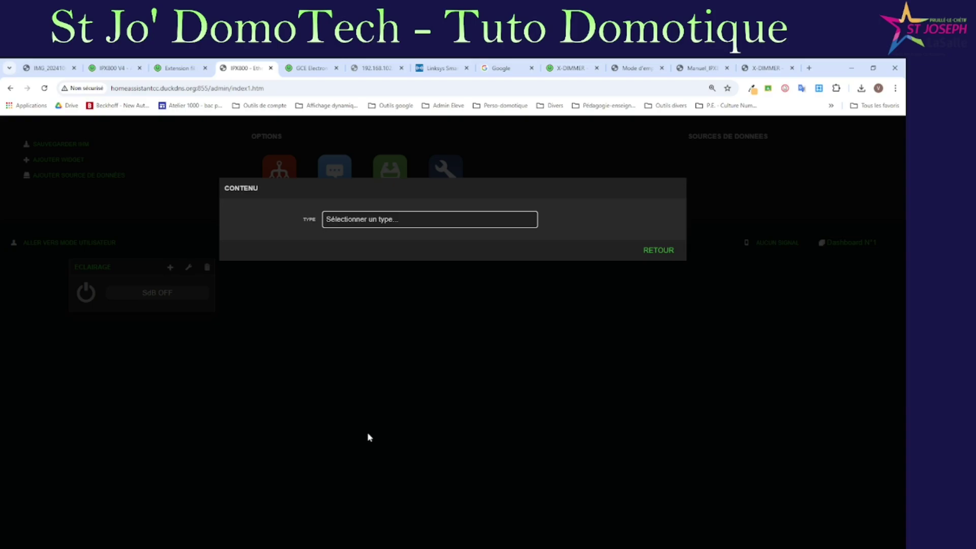
pyautogui.click(376, 456)
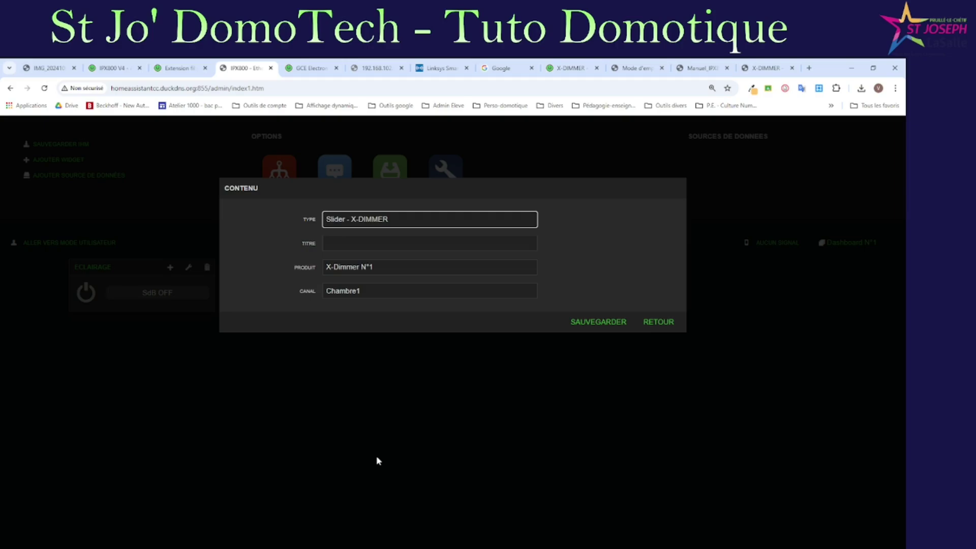
pyautogui.click(343, 246)
pyautogui.write('Ch')
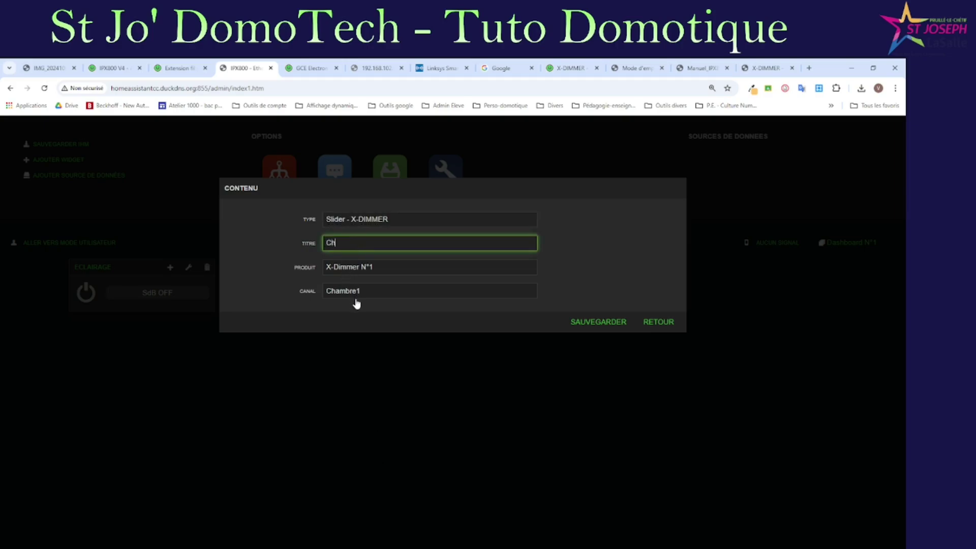
pyautogui.write('ambre1')
pyautogui.click(360, 293)
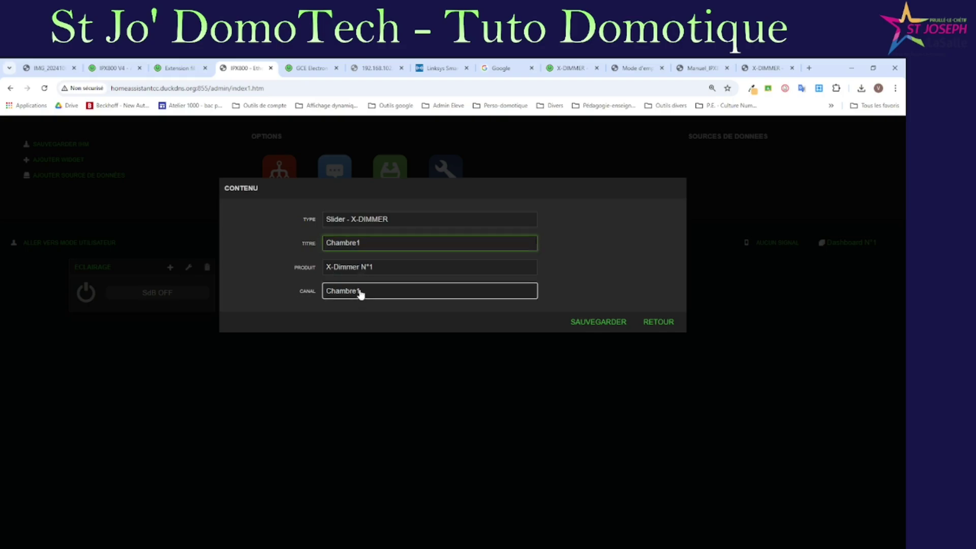
pyautogui.click(621, 322)
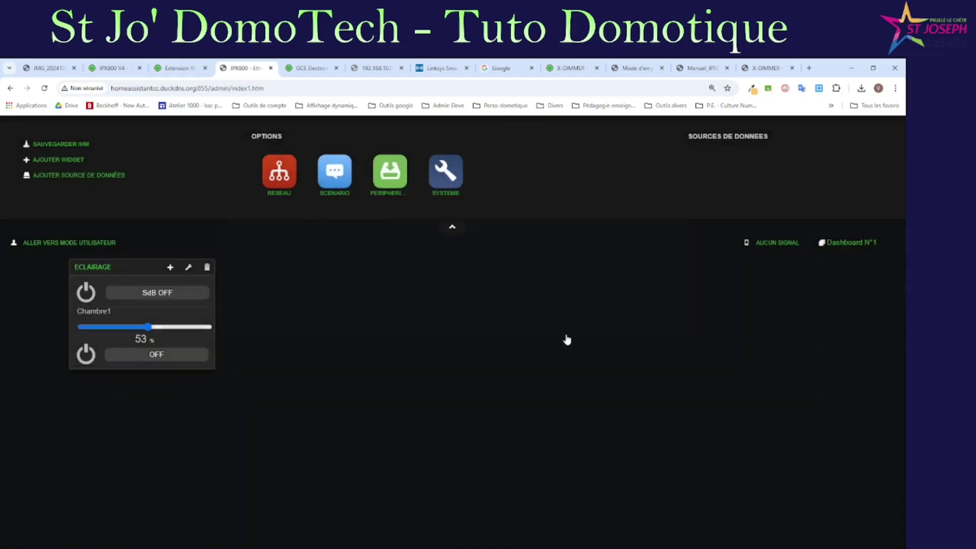